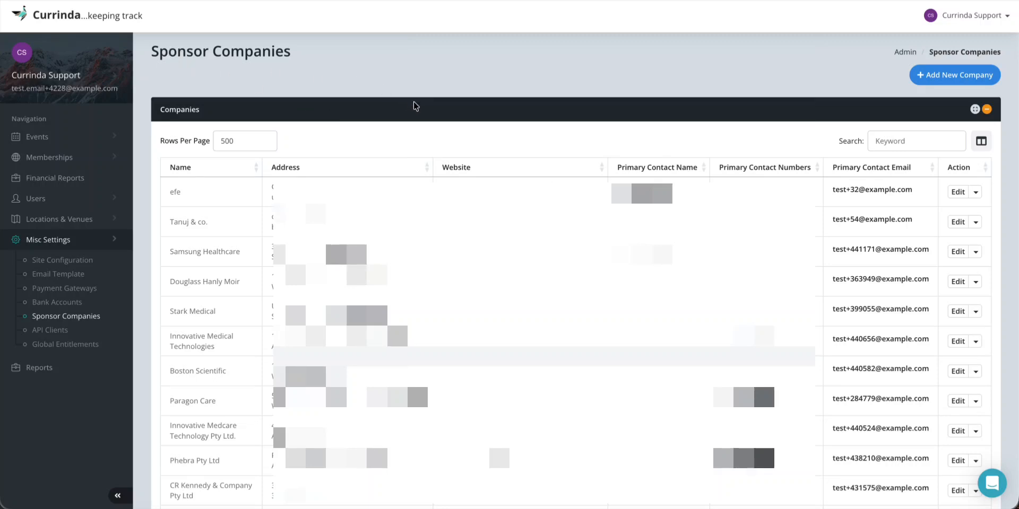
Start a new sponsor company named Currinda, entering Victoria as both its address and its suburb.
click(958, 76)
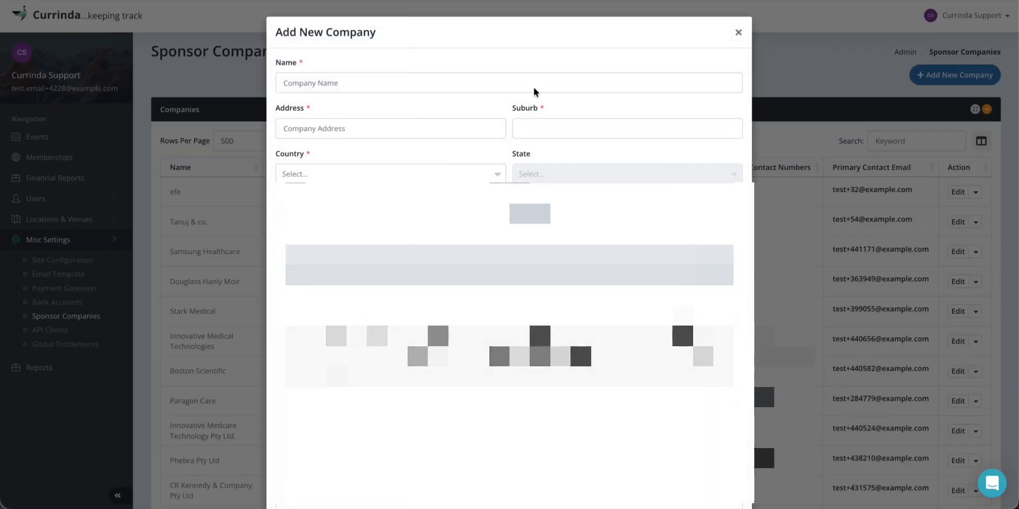
click(419, 81)
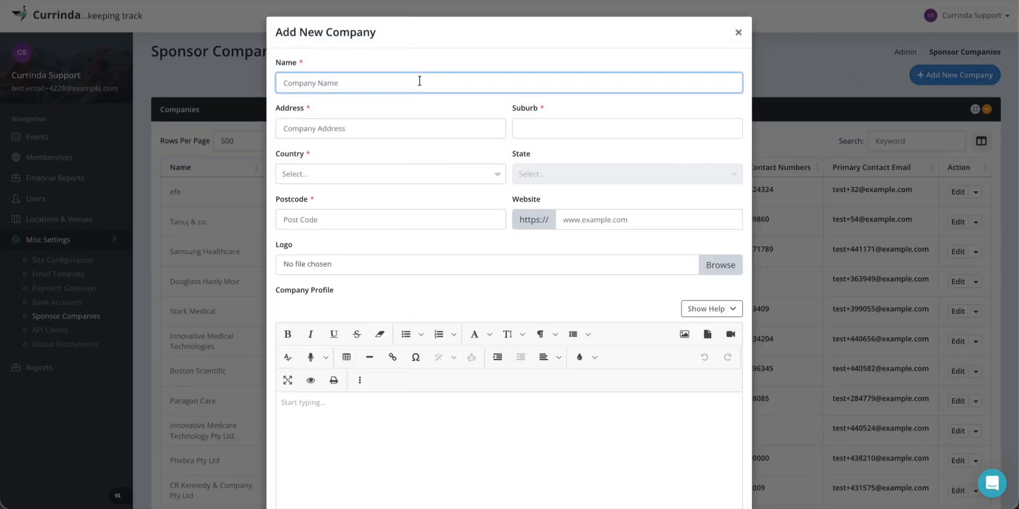
text(Currinda)
click(349, 131)
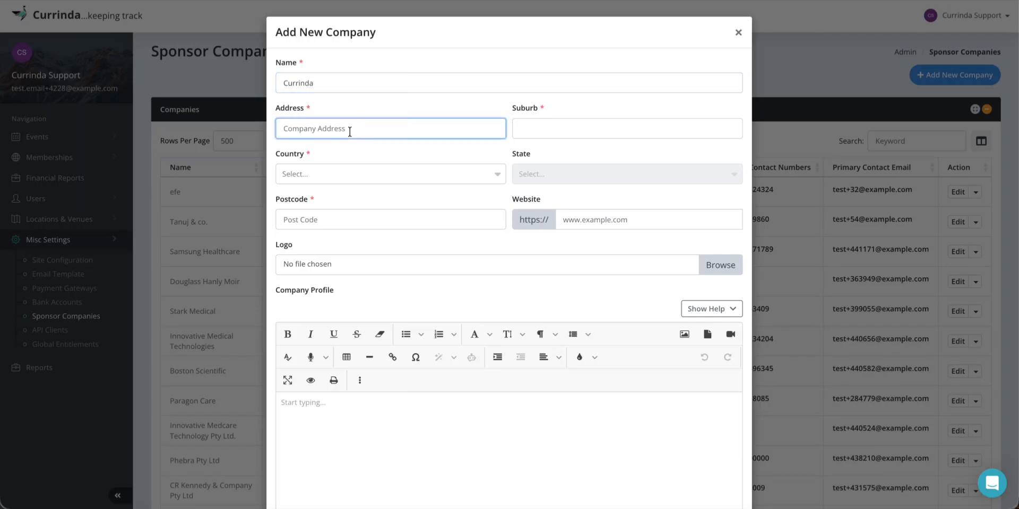
text(Victoria)
click(530, 129)
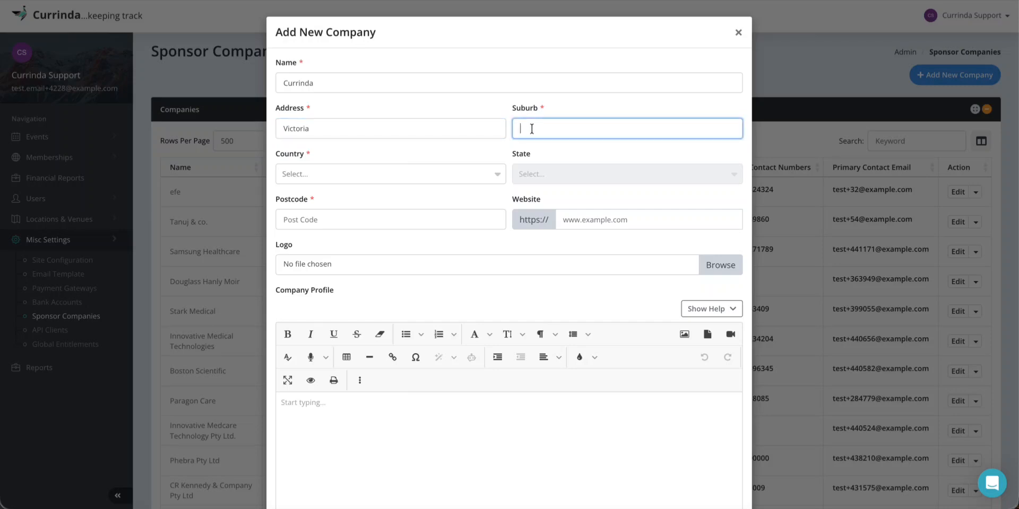
text(Victoria)
Set the new company's country to Australia and its state to Victoria.
click(361, 175)
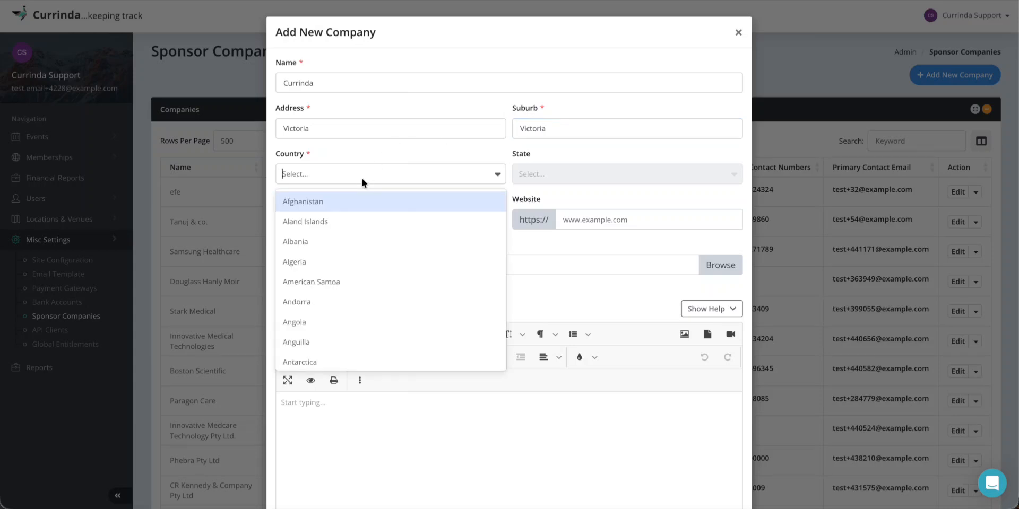
text(Aust)
key(Return)
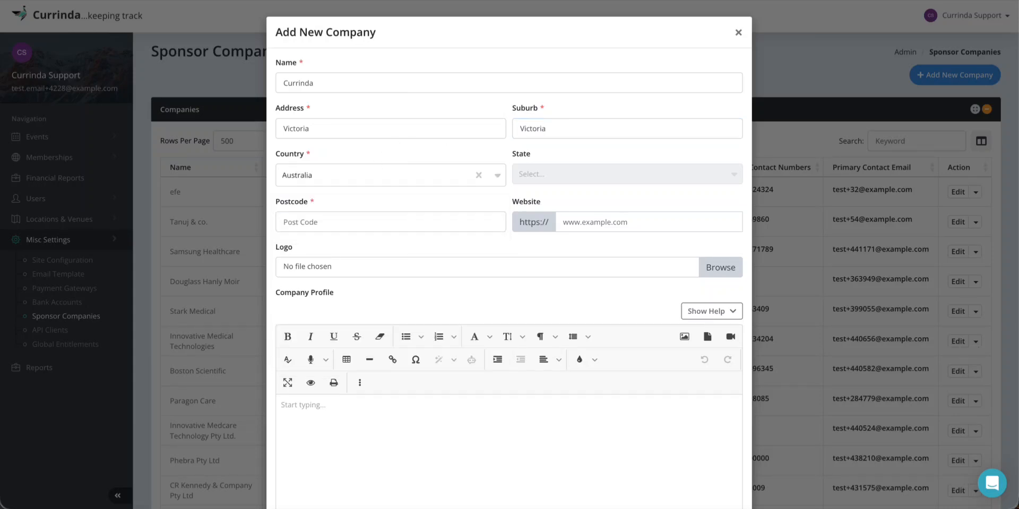
click(592, 171)
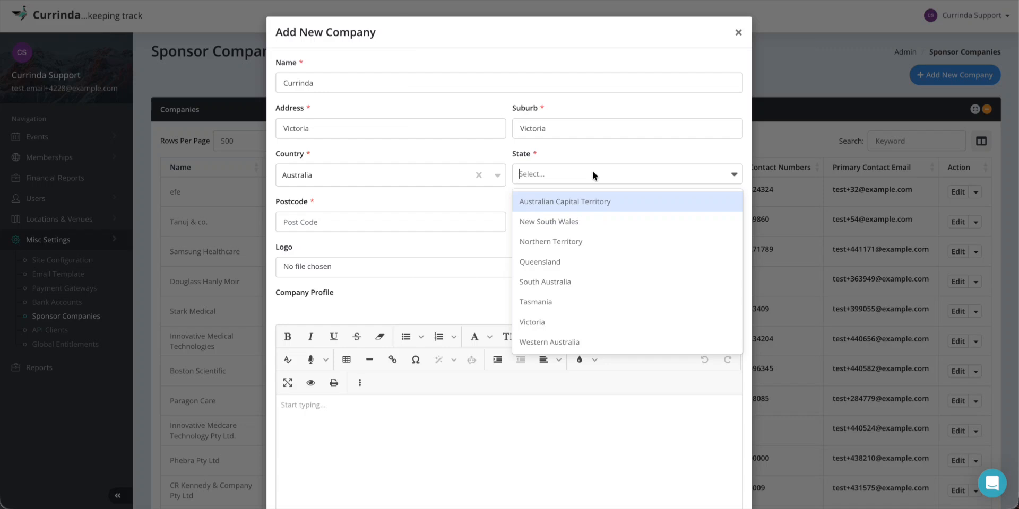
click(557, 327)
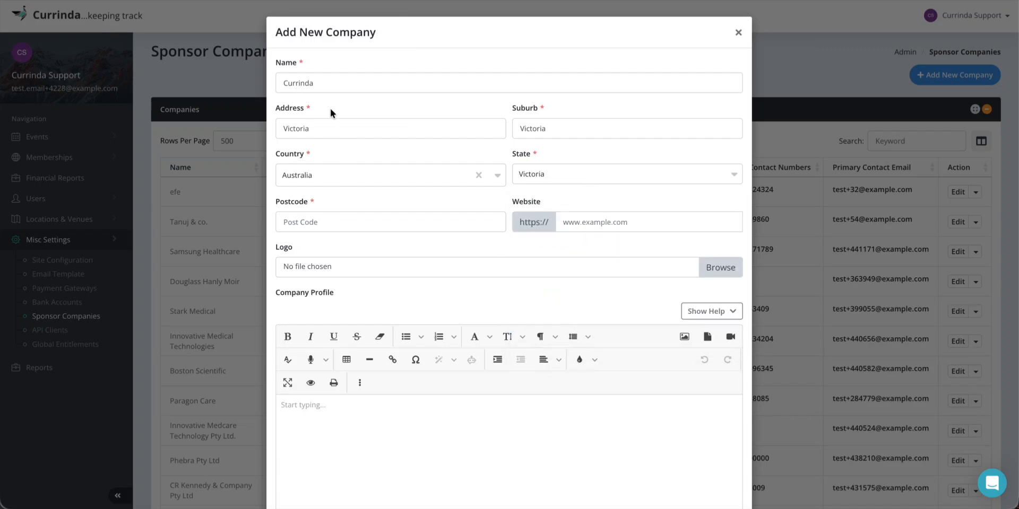
Replace the company's address with Melbourne and fill in postcode 123456 and website currinda.com.
click(295, 128)
double_click(296, 128)
text(Melbourne)
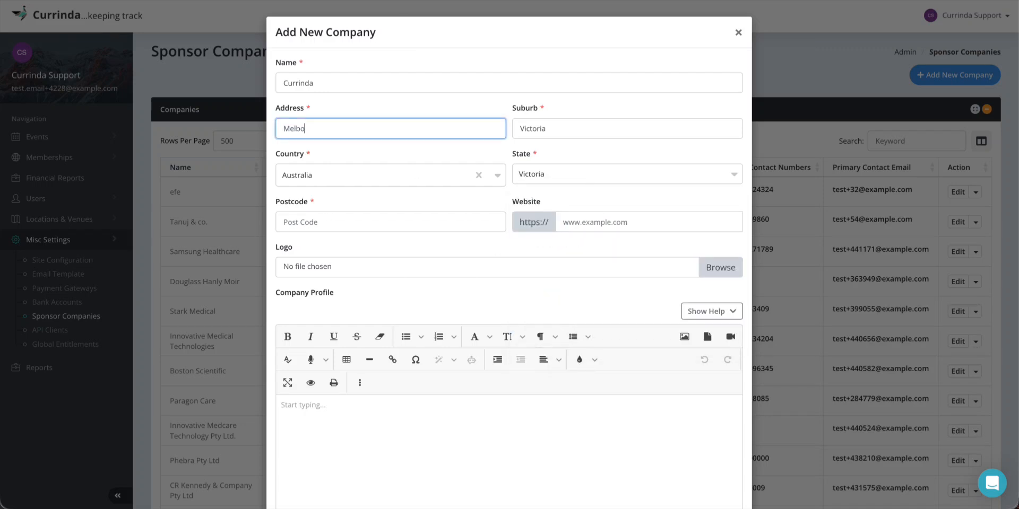
click(305, 222)
text(123456)
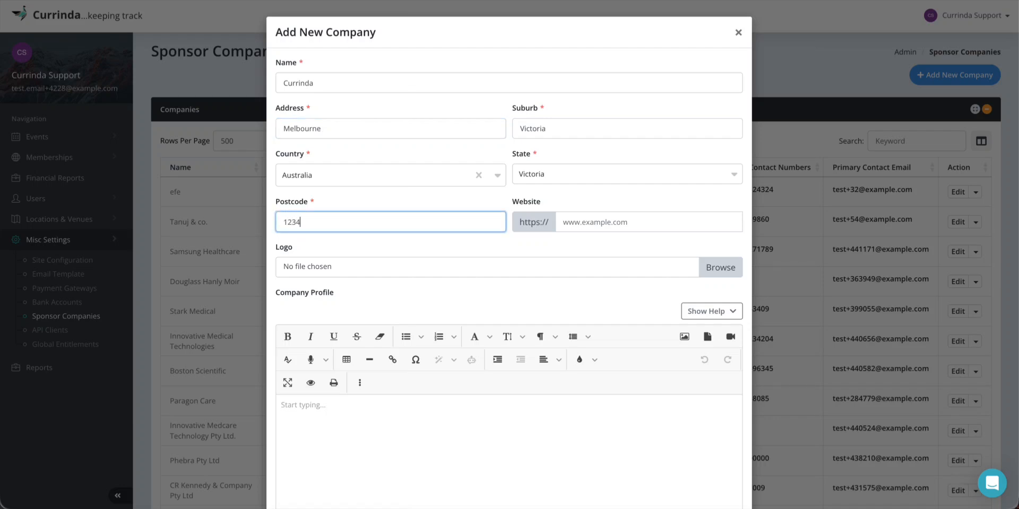
click(602, 220)
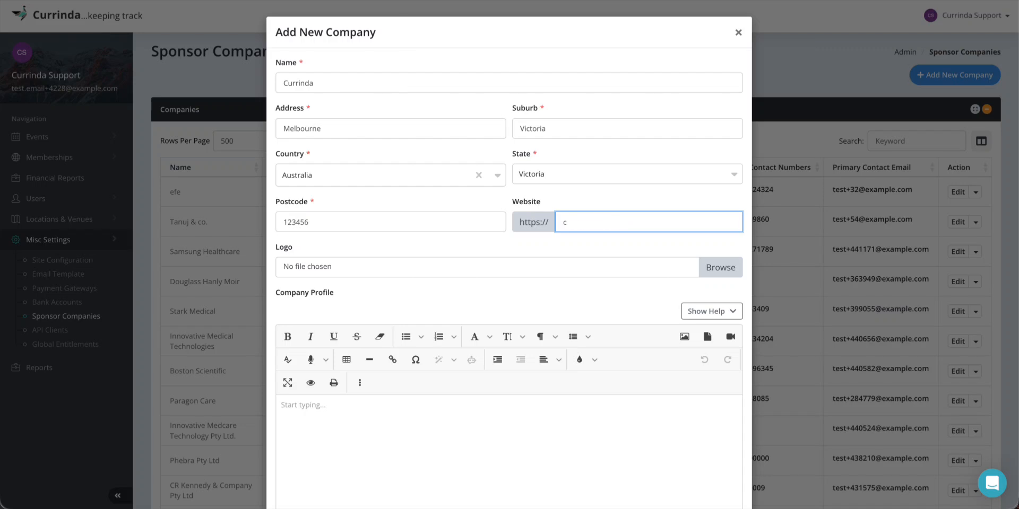
text(currinda.com)
Write the company profile text "Currinda is an Event management company.".
scroll(447, 289, down, 1)
scroll(403, 366, down, 1)
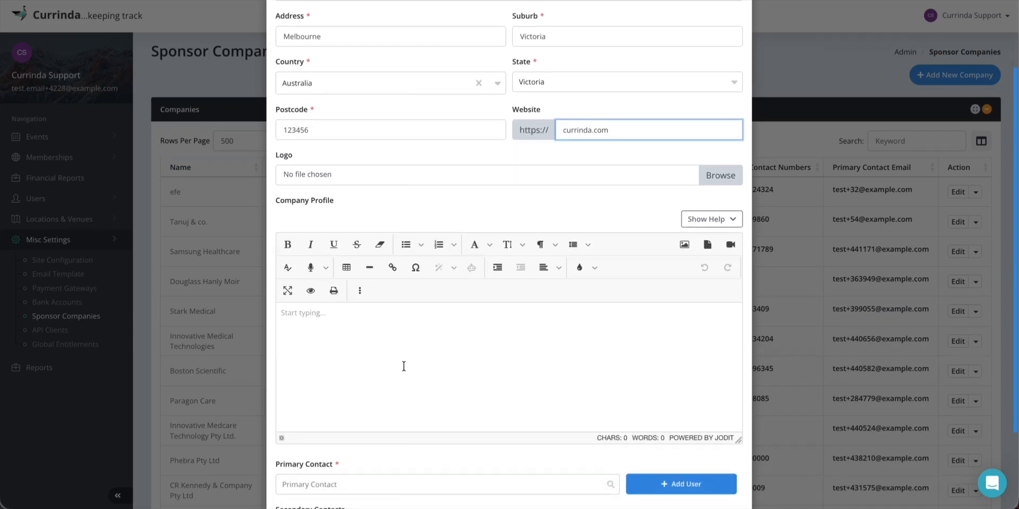
click(349, 317)
text(C)
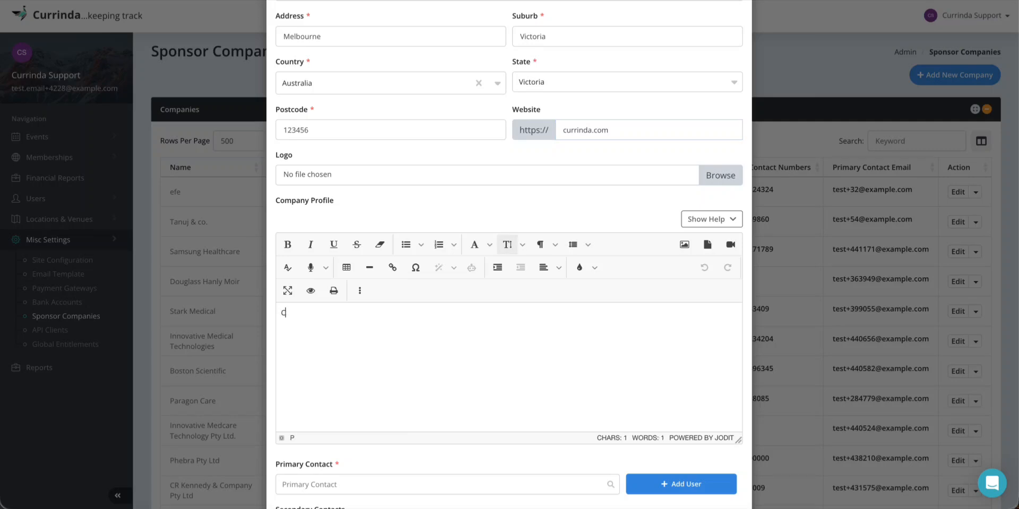
text(urrinda is an Event )
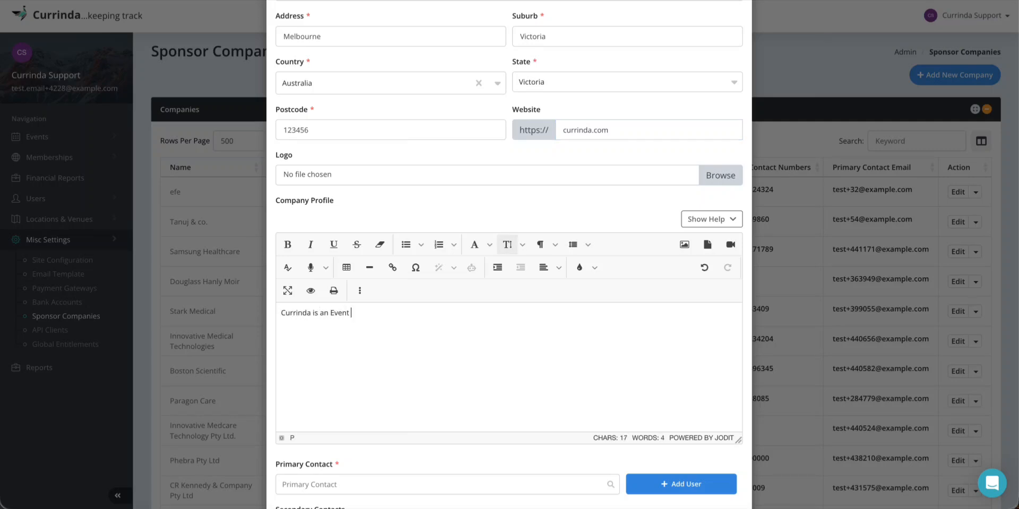
text(management )
text(company.)
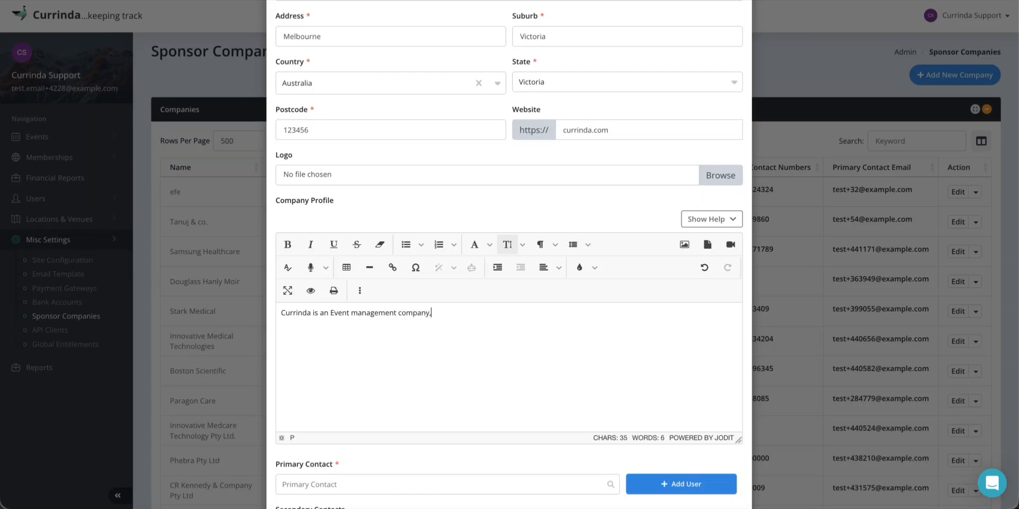
key(BackSpace)
Examine the fields of the form for adding a new user as primary contact, and close it without adding anyone.
scroll(379, 348, down, 3)
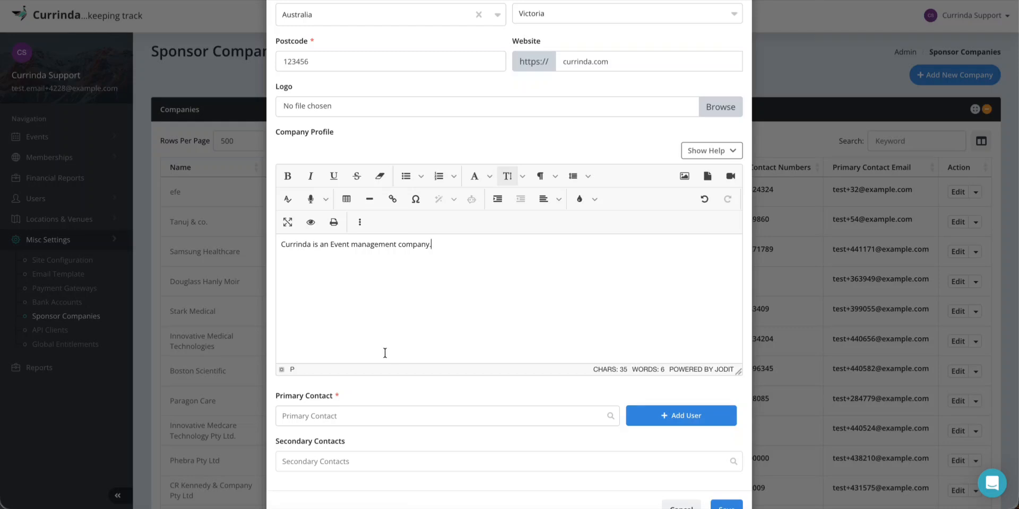
scroll(414, 389, down, 2)
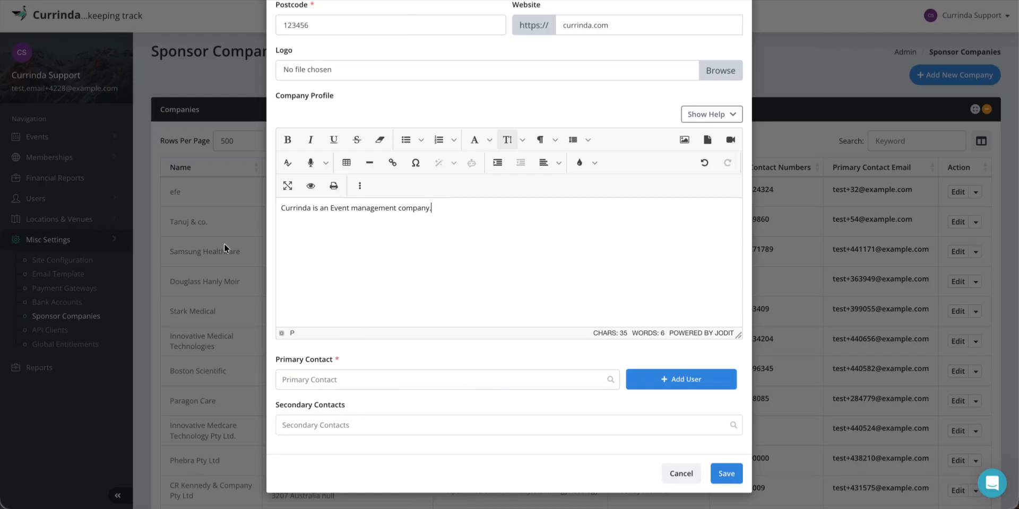
click(693, 381)
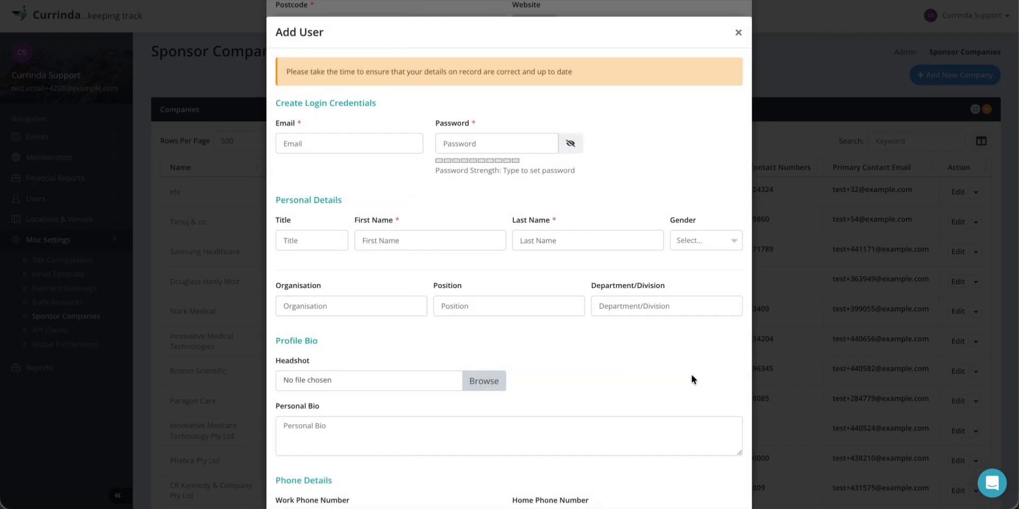
scroll(498, 289, down, 2)
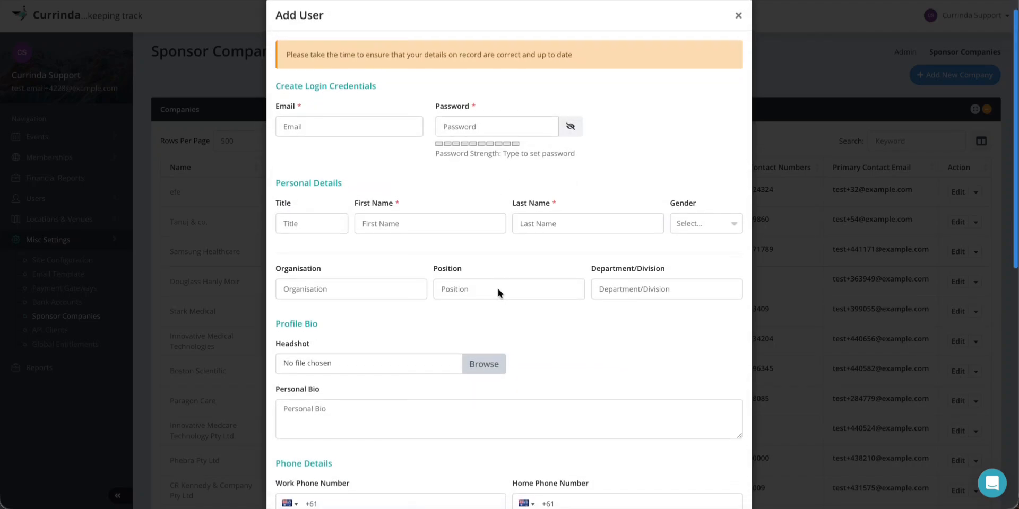
scroll(497, 293, down, 5)
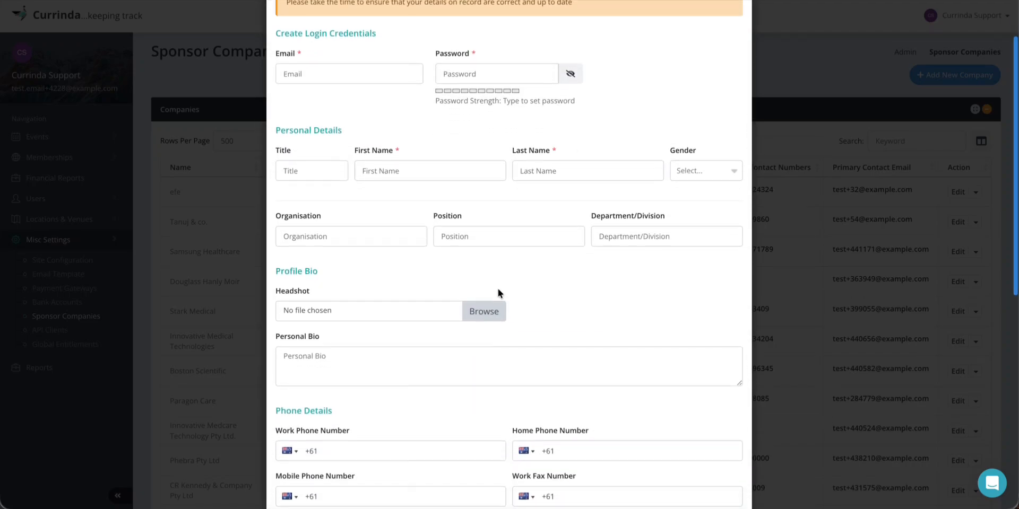
scroll(498, 290, down, 4)
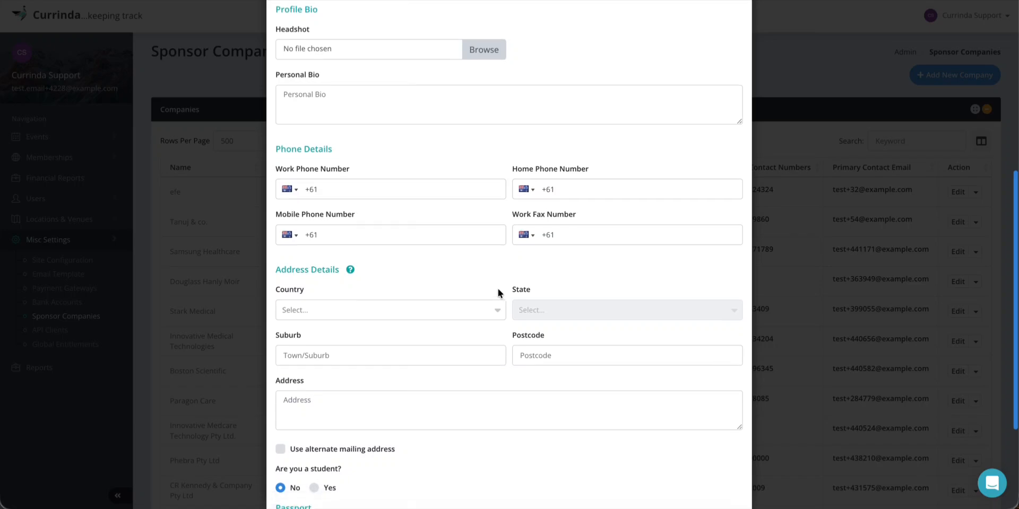
scroll(498, 291, up, 10)
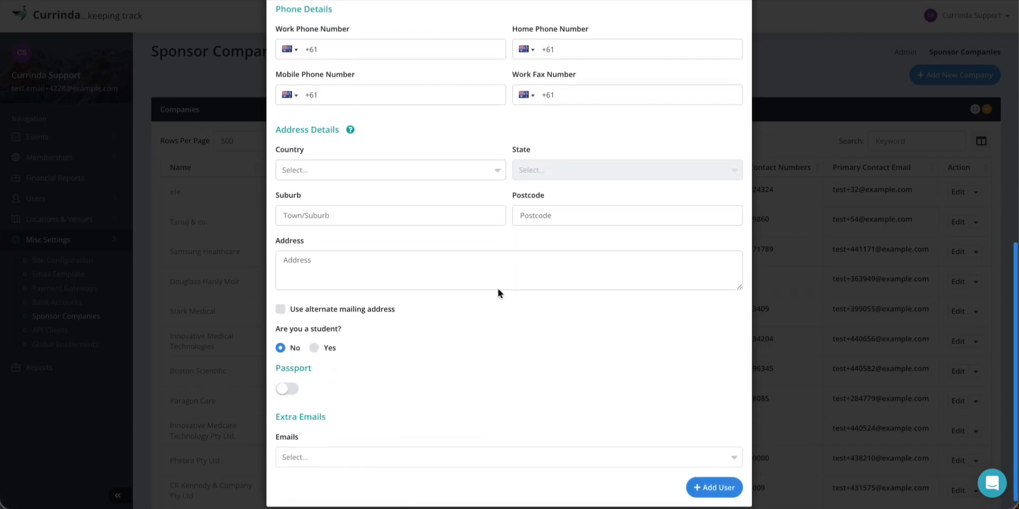
click(737, 32)
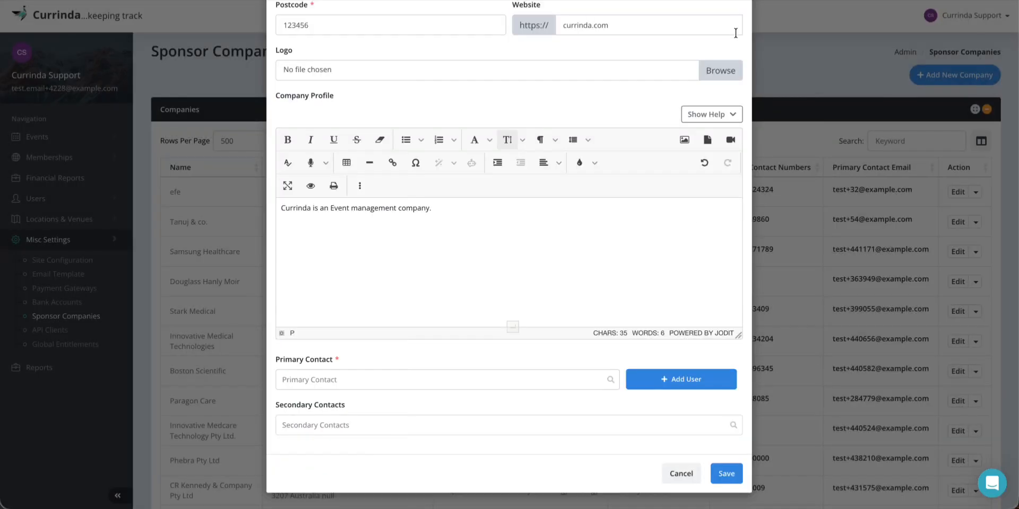
Search the existing users for "a" and set the fourth match as the company's primary contact.
click(354, 379)
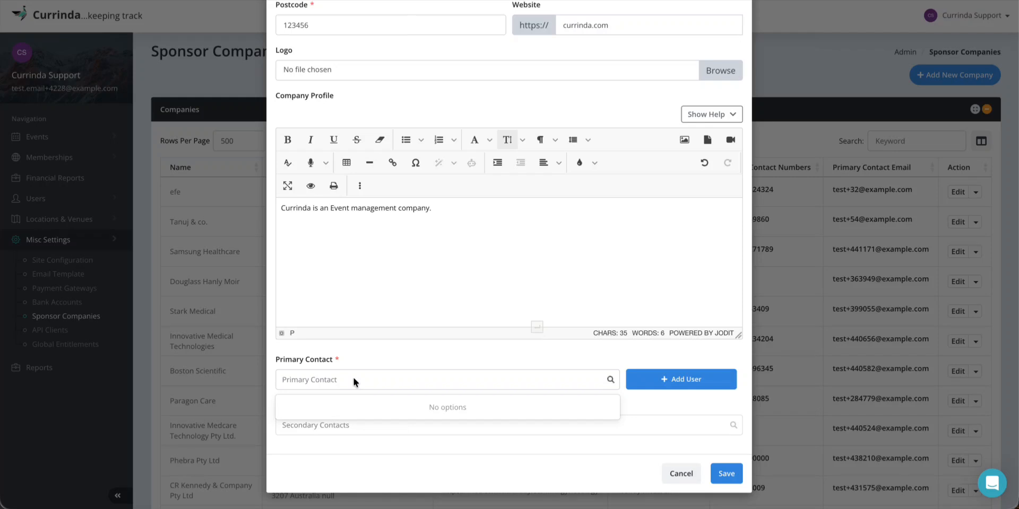
text(a)
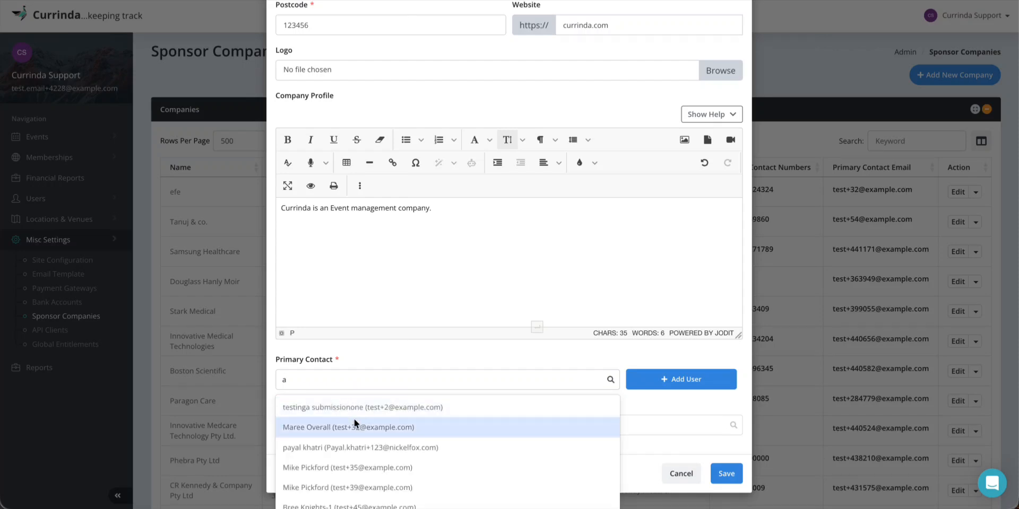
scroll(354, 419, down, 1)
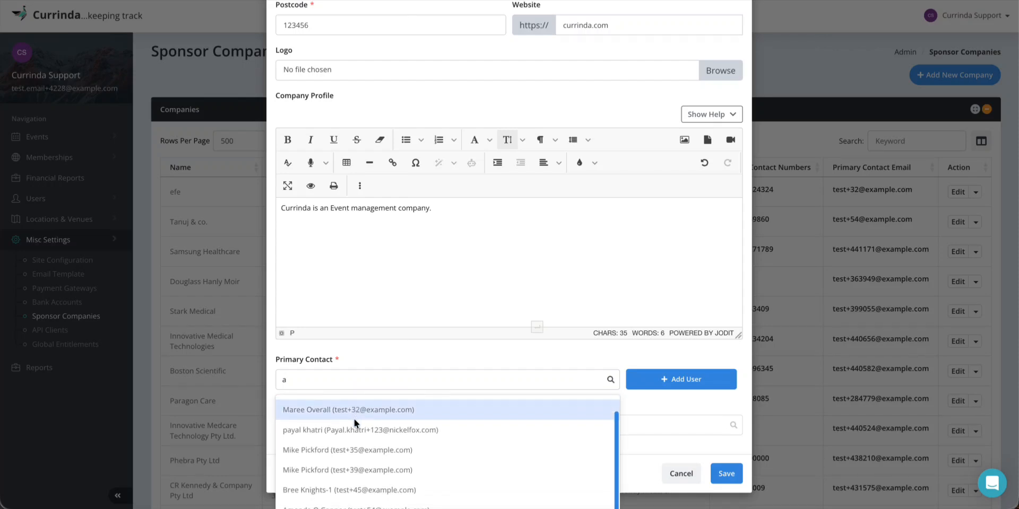
click(325, 444)
scroll(498, 390, down, 1)
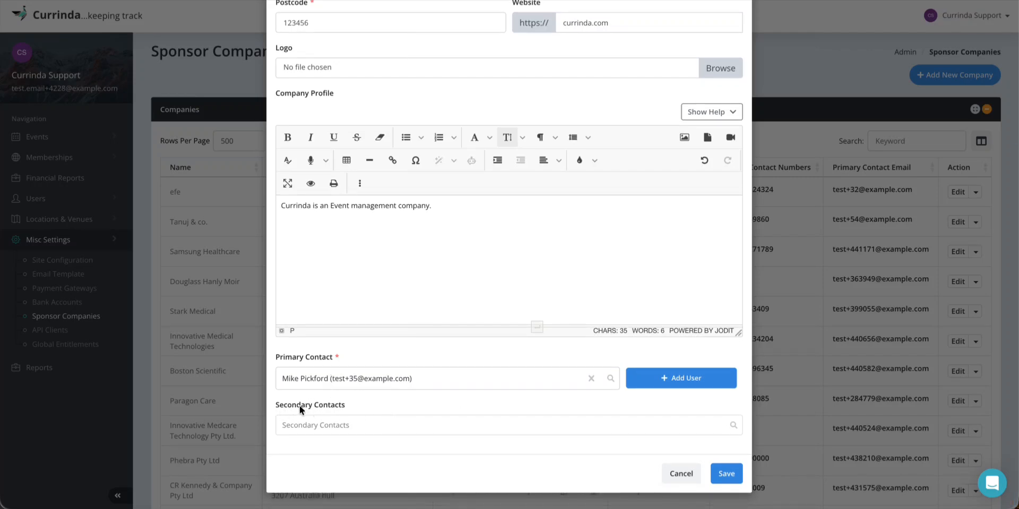
Search the existing users for "a", add the third match as a secondary contact, and save the new company.
click(381, 422)
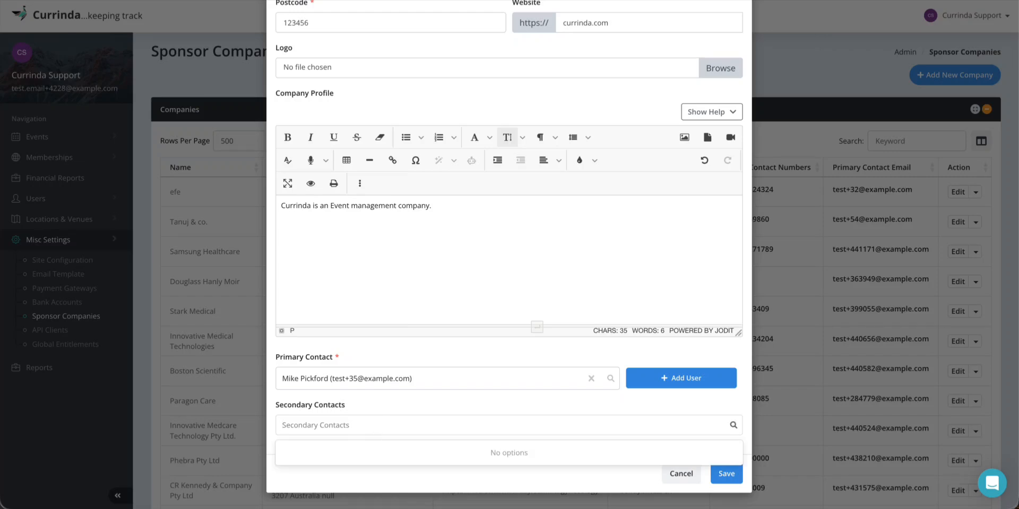
text(a)
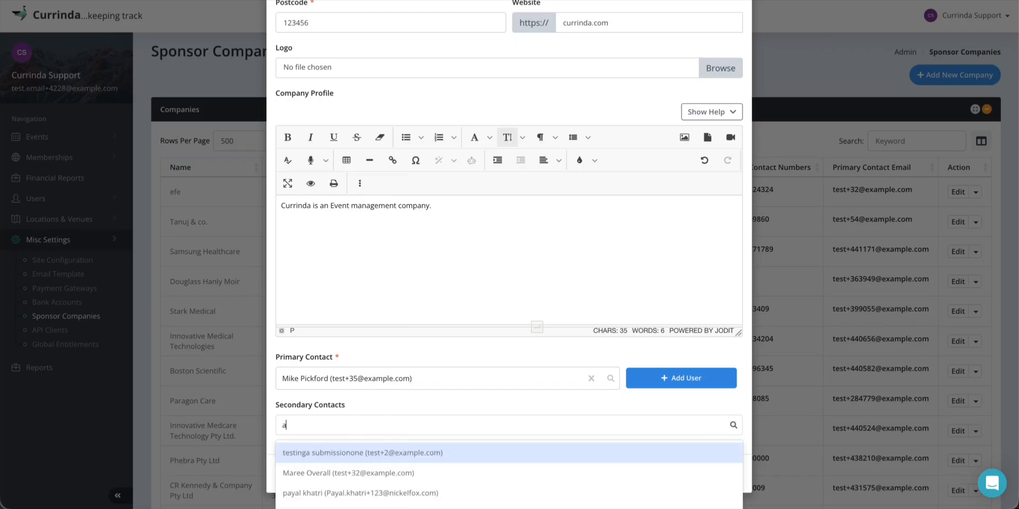
scroll(348, 457, down, 1)
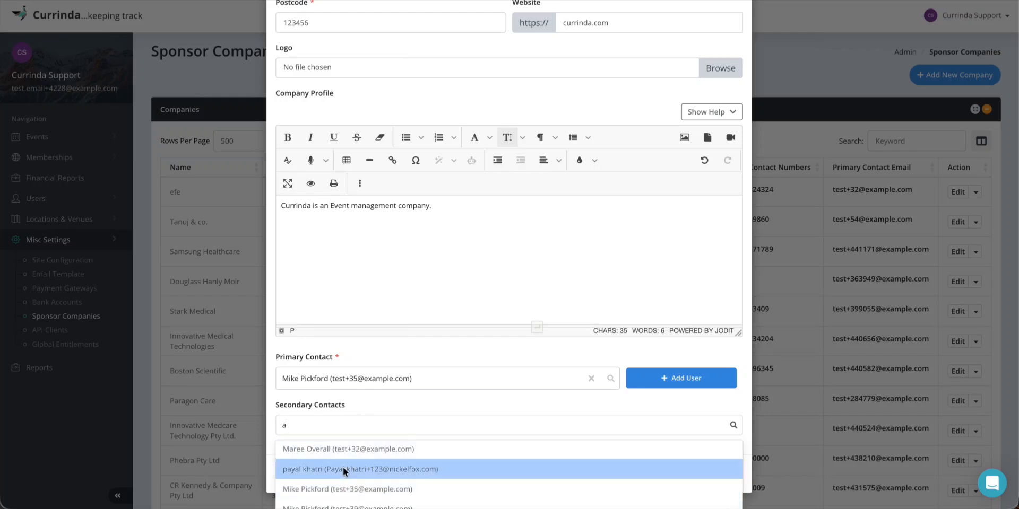
click(343, 467)
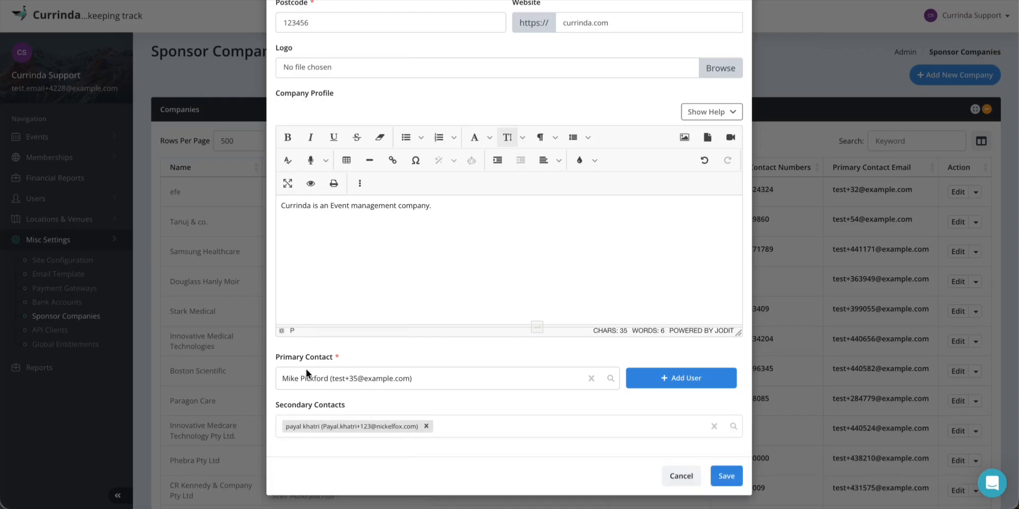
scroll(422, 375, up, 1)
scroll(422, 375, down, 1)
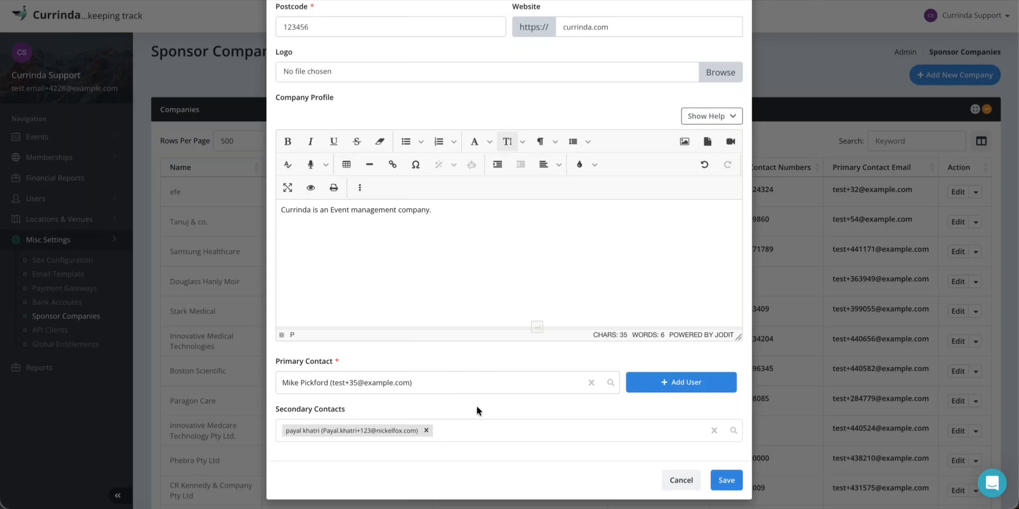
click(725, 480)
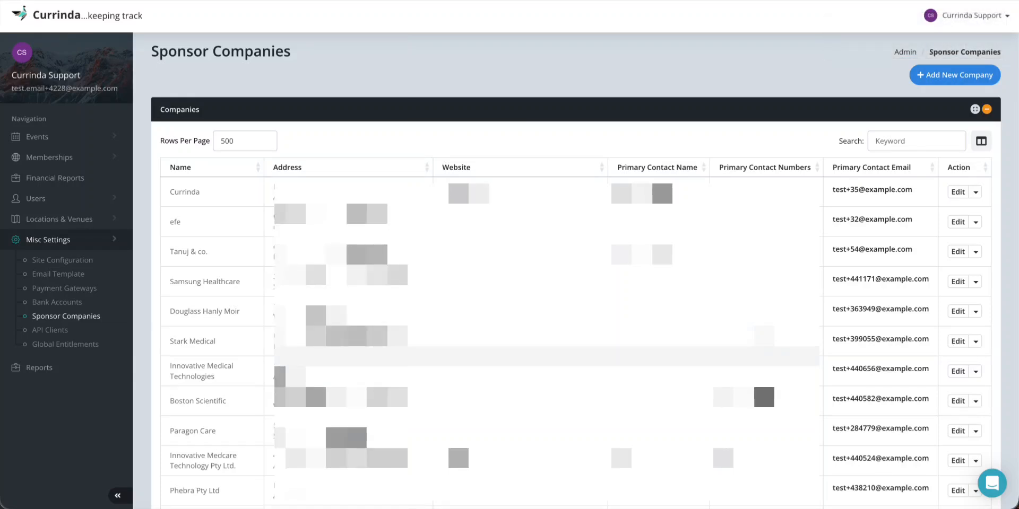
Start a new global entitlement named "5 Free Registrations".
click(63, 348)
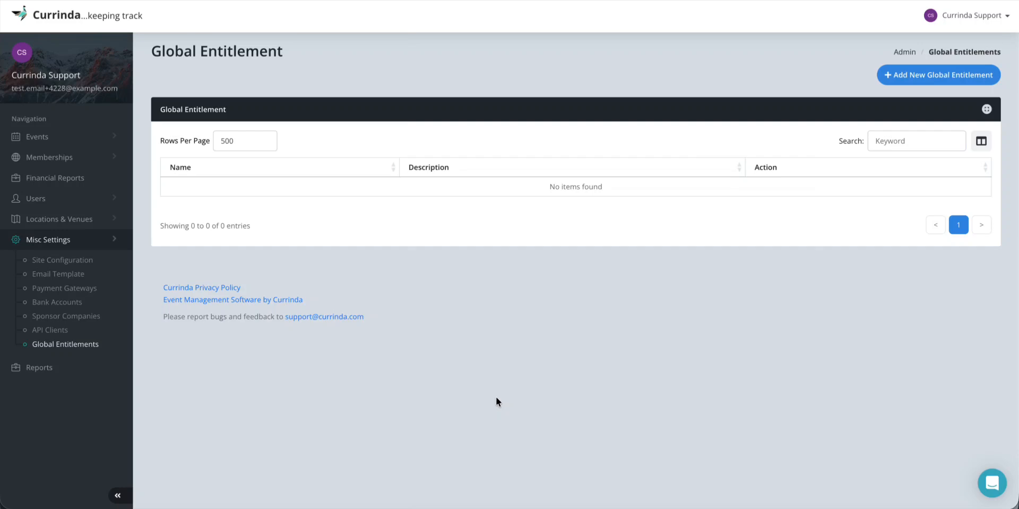
click(933, 77)
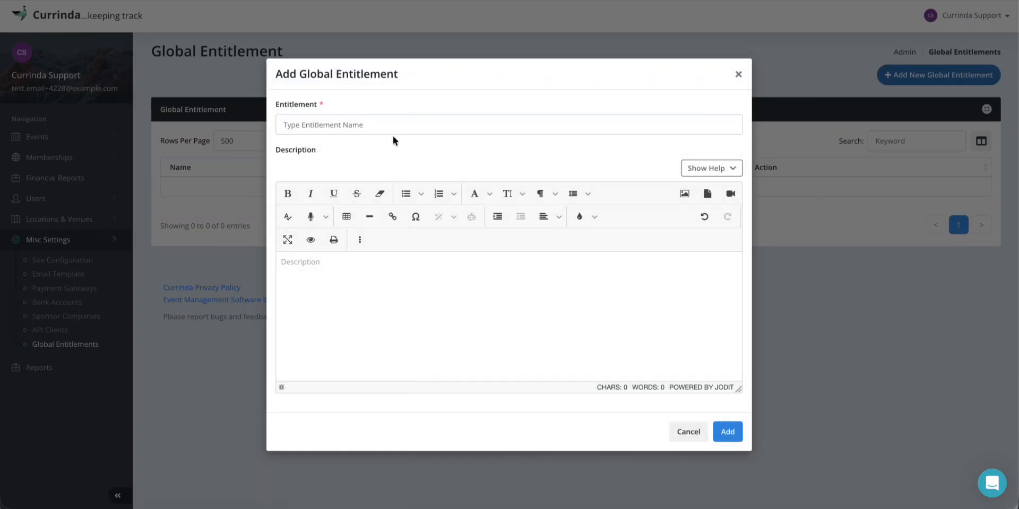
click(359, 128)
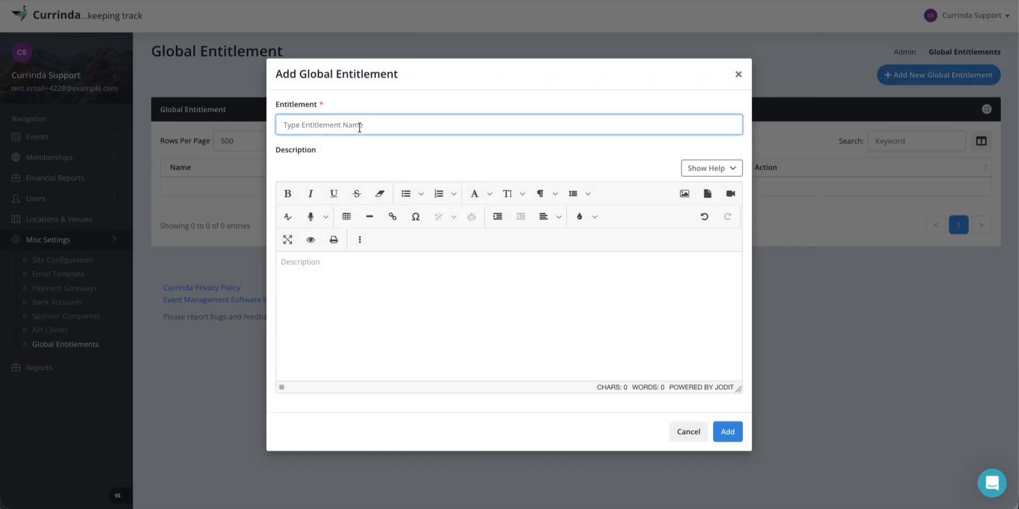
text(5 Free Registrations)
Describe the entitlement as "5 free registrations for people associated with the sponsor." and add it.
click(321, 276)
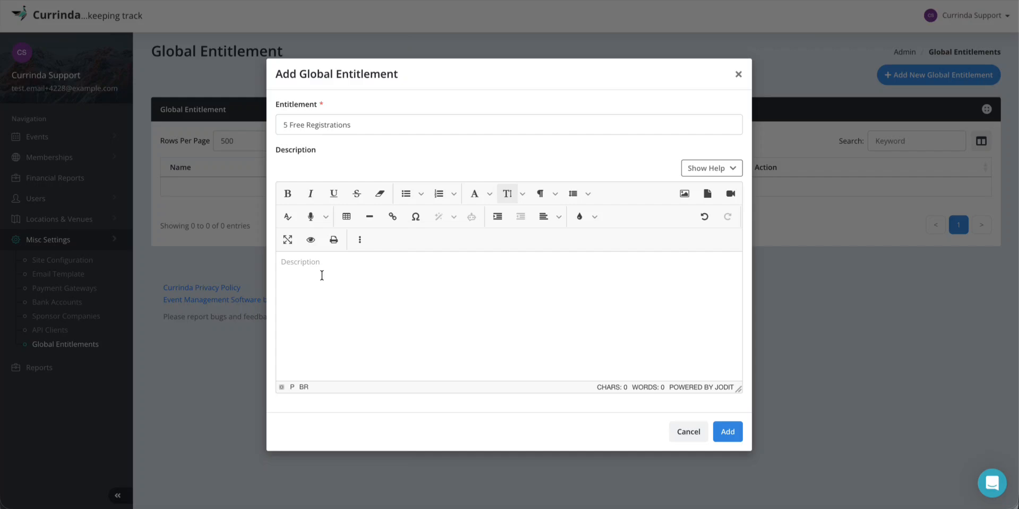
text(5 free registrations for )
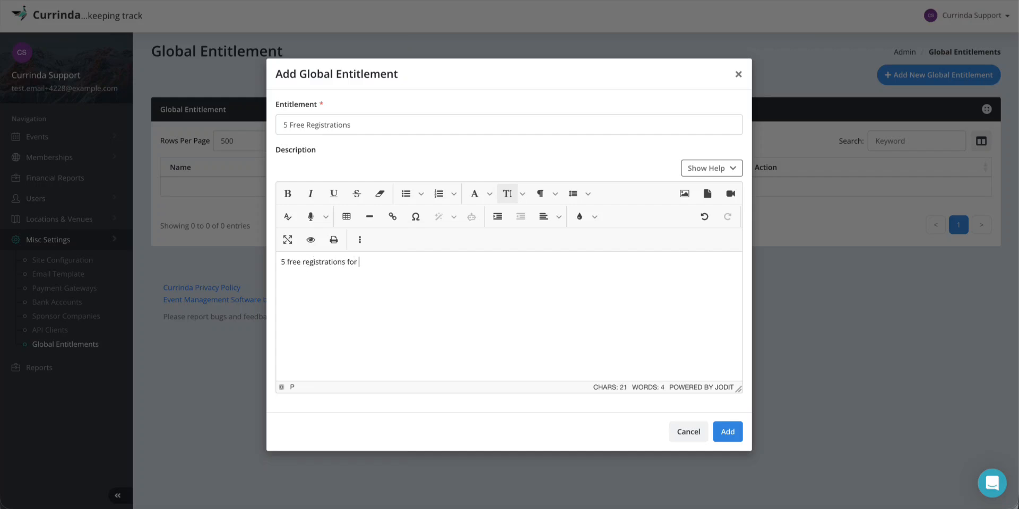
text(the sponsor)
key(Left)
key(Left)
key(Left)
key(Left)
text(people associate)
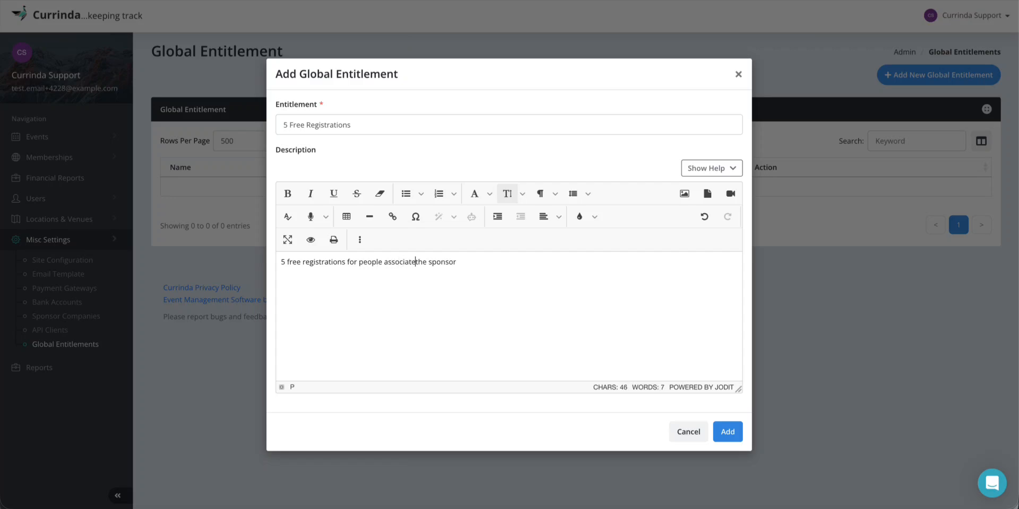
text(d with)
click(507, 268)
text(.)
click(729, 433)
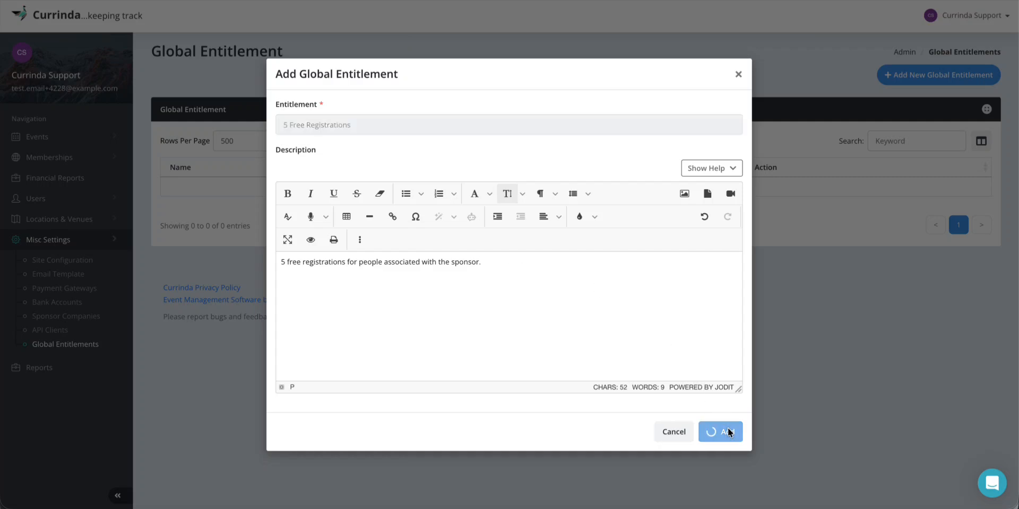